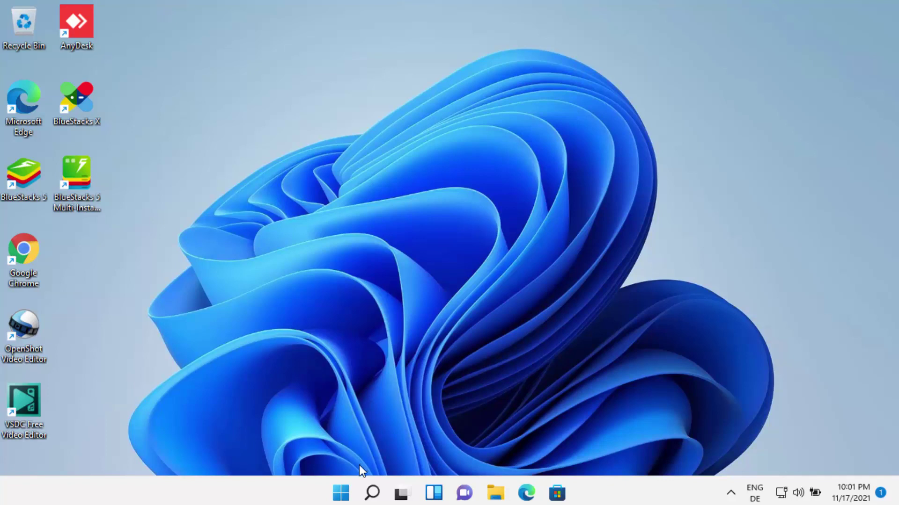
Launch Device Manager from the Start button's Win+X quick-link menu
right_click(344, 491)
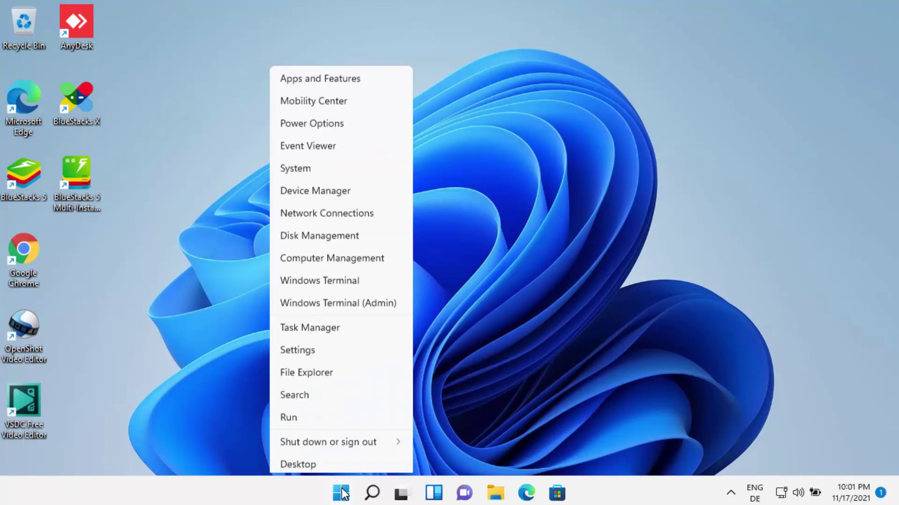
click(447, 434)
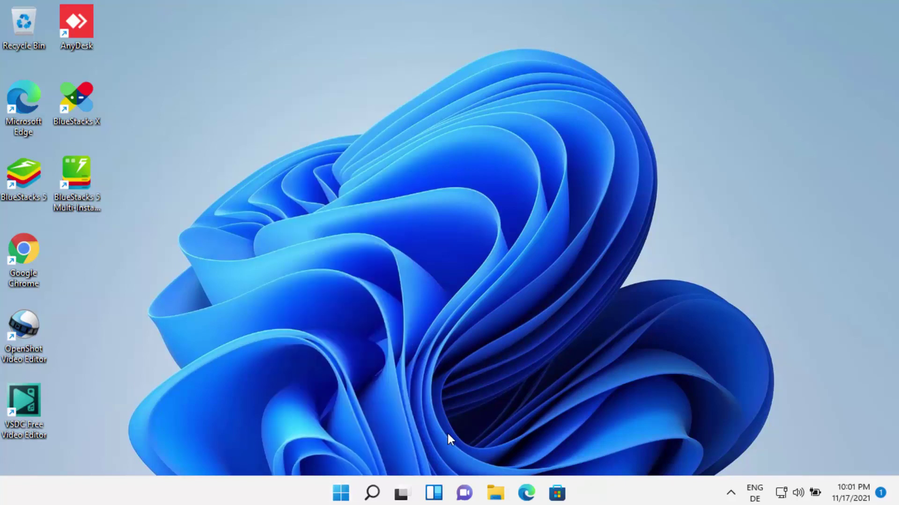
right_click(345, 494)
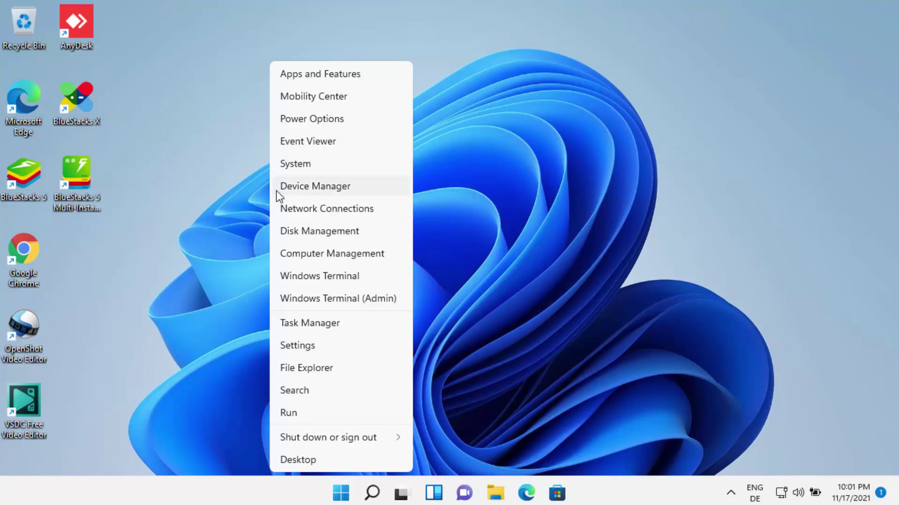
click(314, 190)
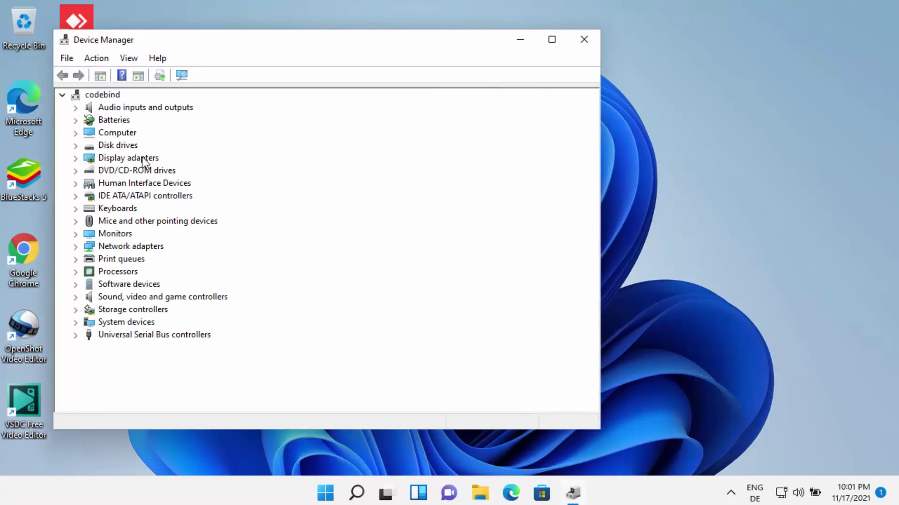
Search Windows for 'control' and open the Control Panel best match
click(364, 497)
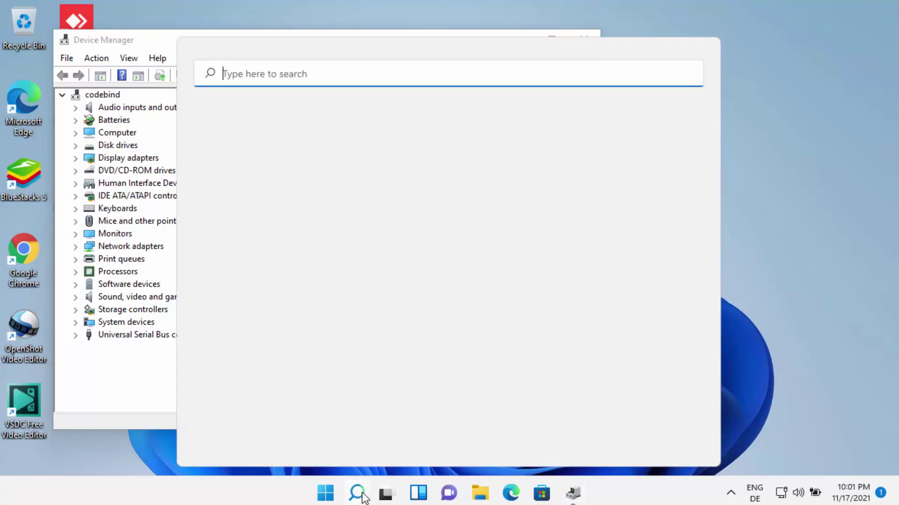
text(devic)
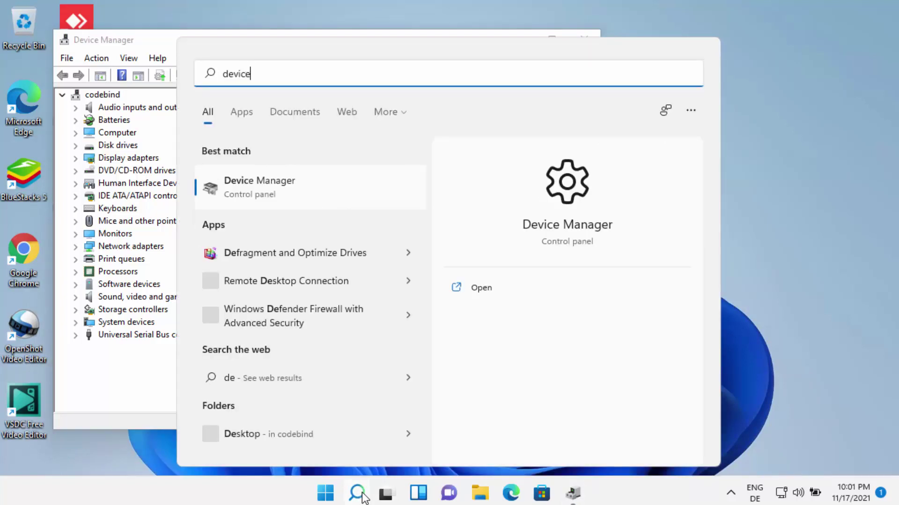
text(e)
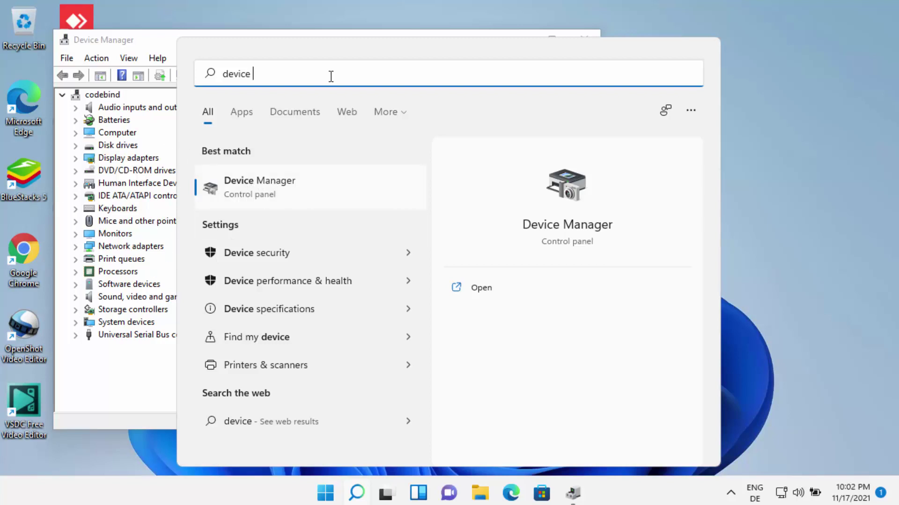
key(BackSpace)
key(BackSpace)
key(BackSpace)
key(BackSpace)
key(BackSpace)
key(BackSpace)
key(BackSpace)
text(control)
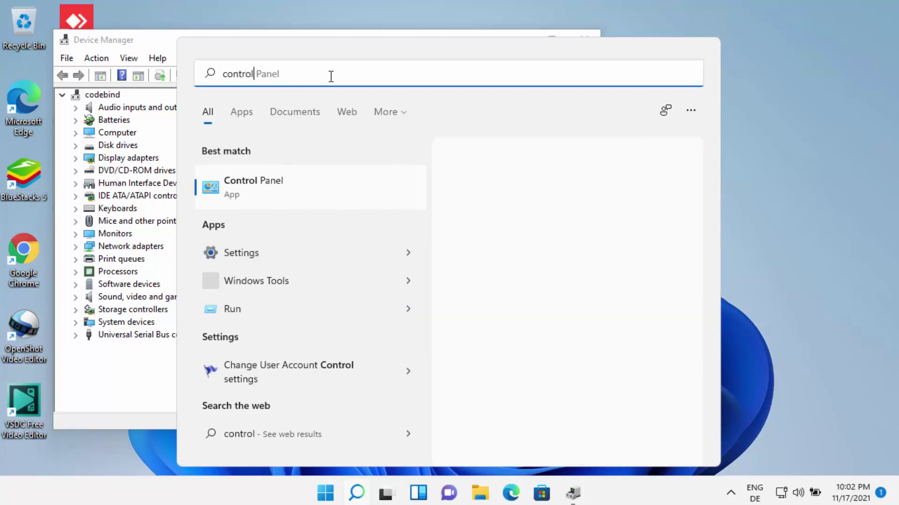
click(290, 181)
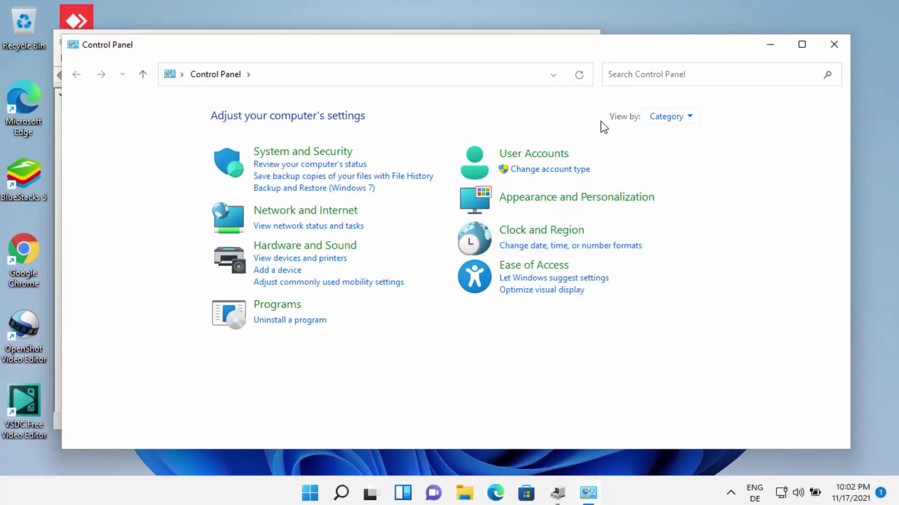
Show Control Panel items as Large icons, then open Device Manager maximized
click(658, 119)
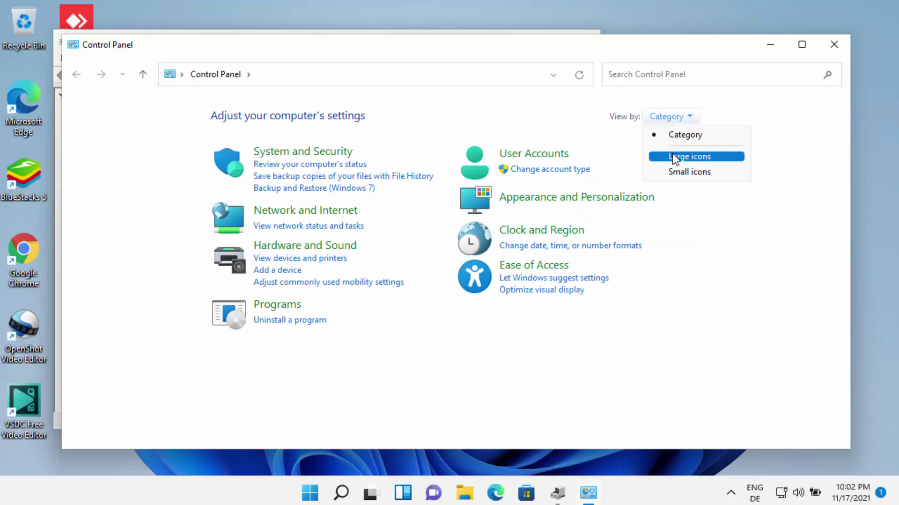
click(672, 154)
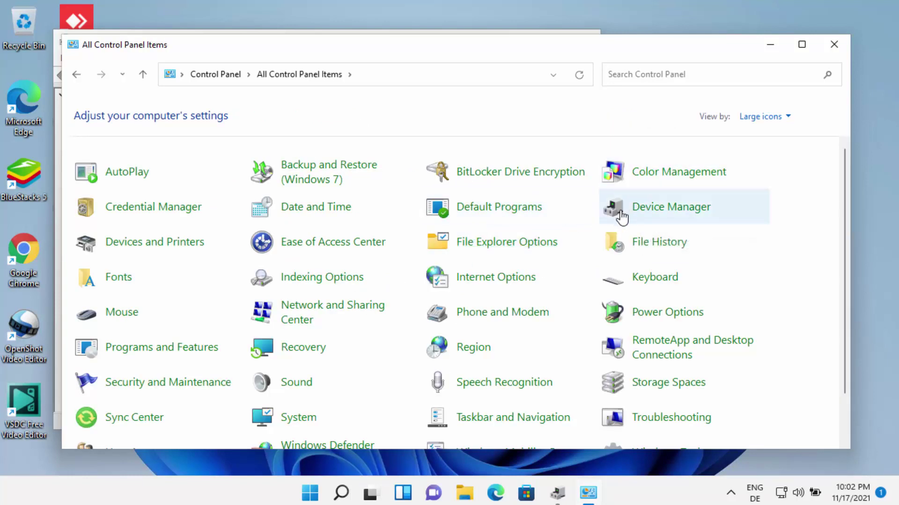
click(680, 212)
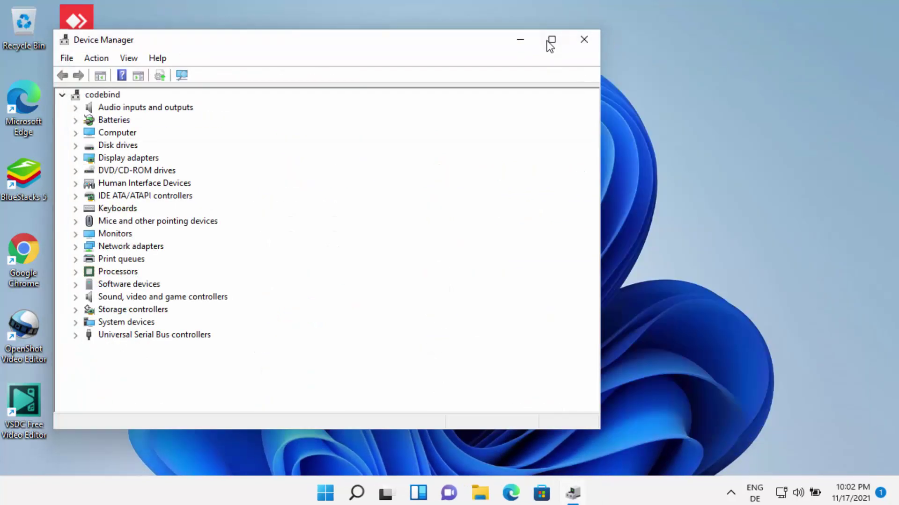
click(551, 40)
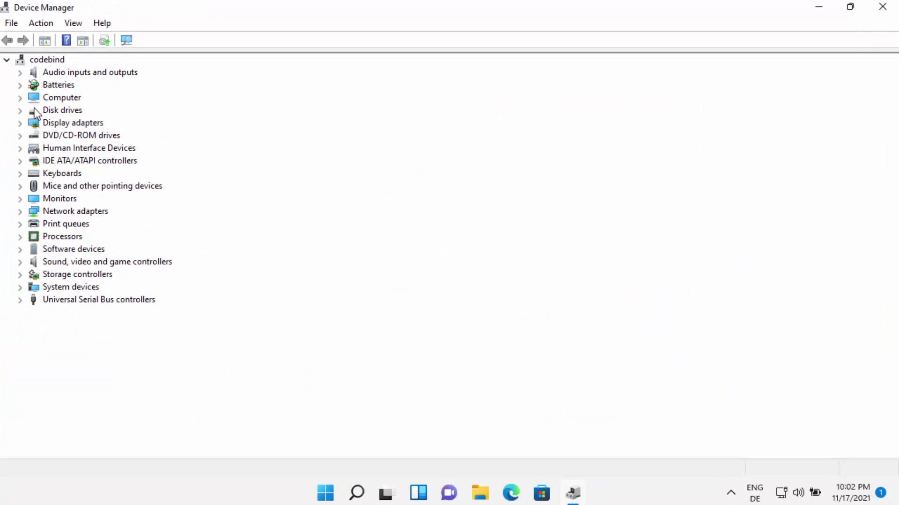
Expand Monitors, Network adapters, Print queues, Sound and USB controllers; select Standard OpenHCD USB Host Controller
click(20, 199)
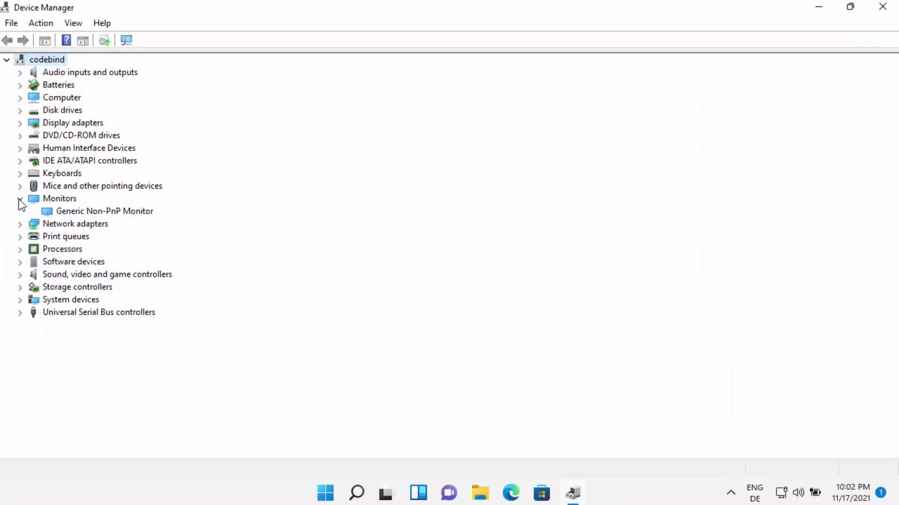
click(20, 224)
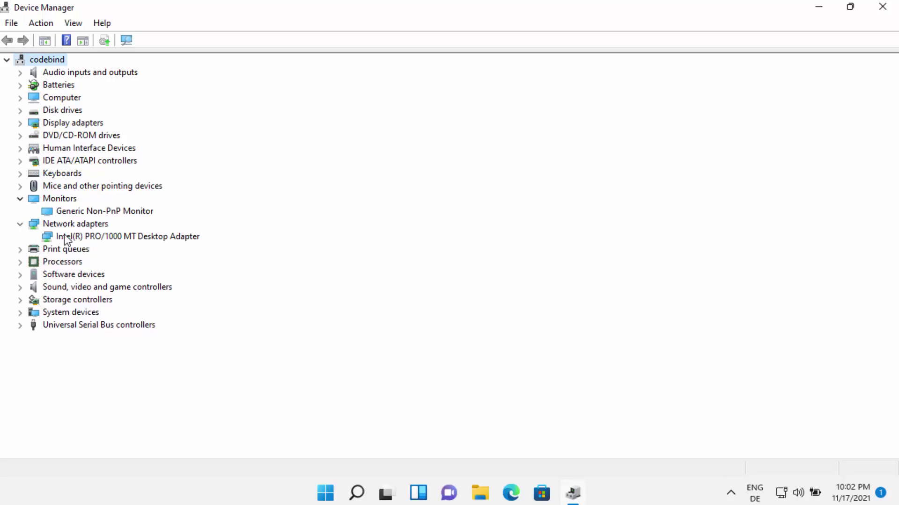
click(20, 250)
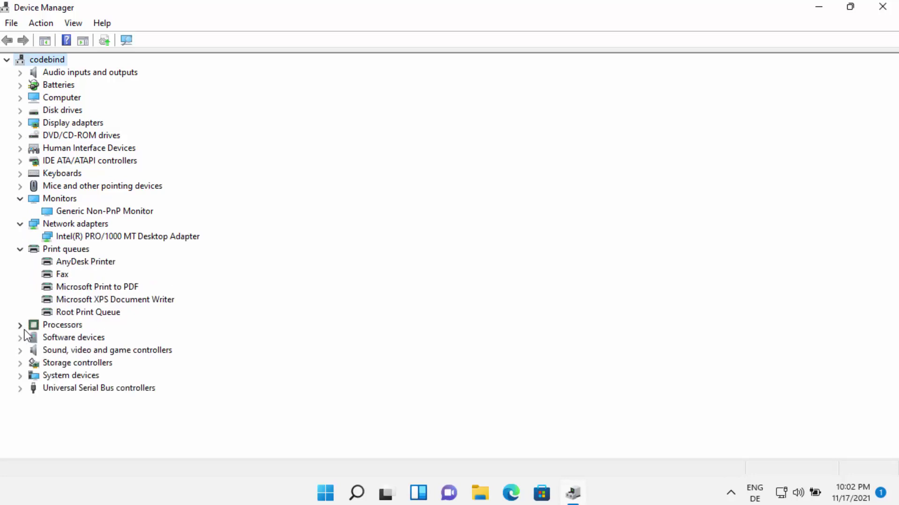
click(20, 350)
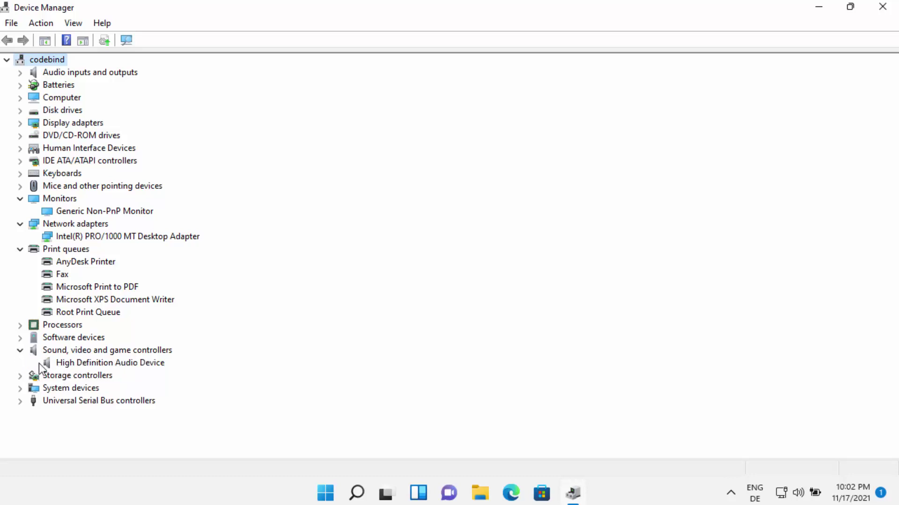
click(20, 402)
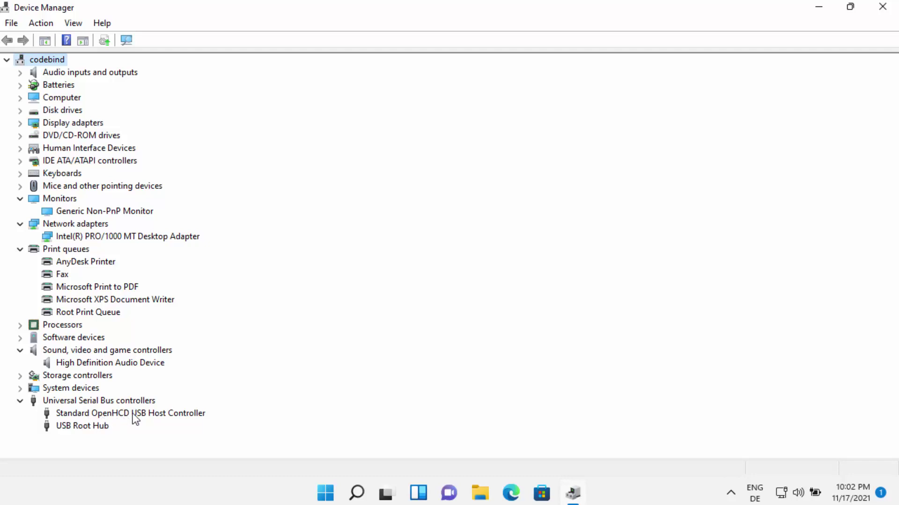
click(122, 417)
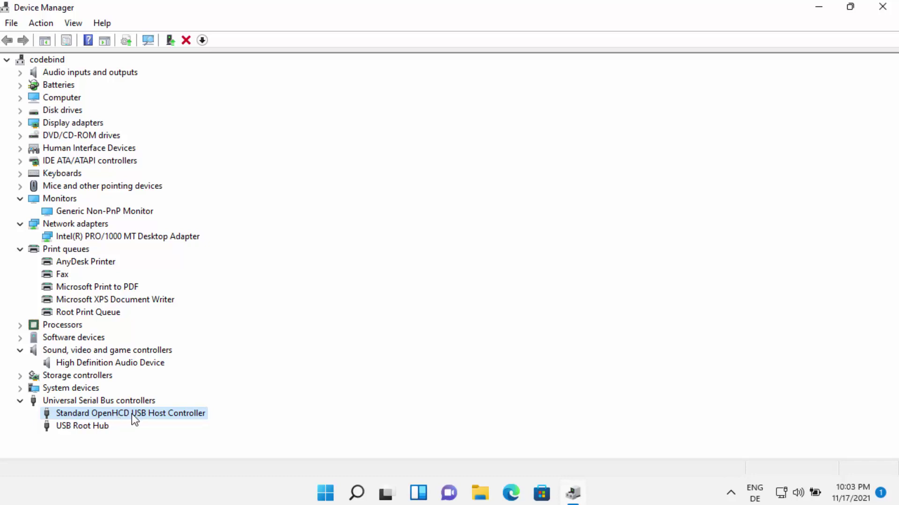
right_click(131, 415)
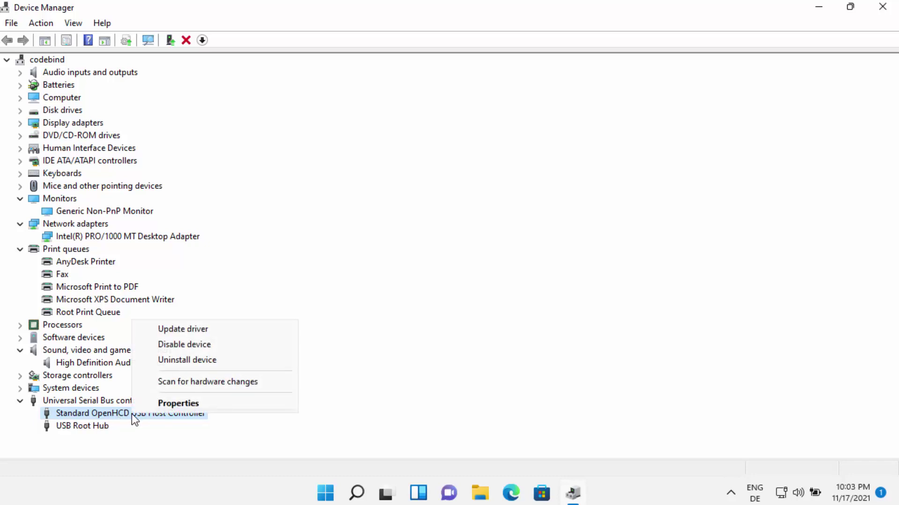
click(182, 330)
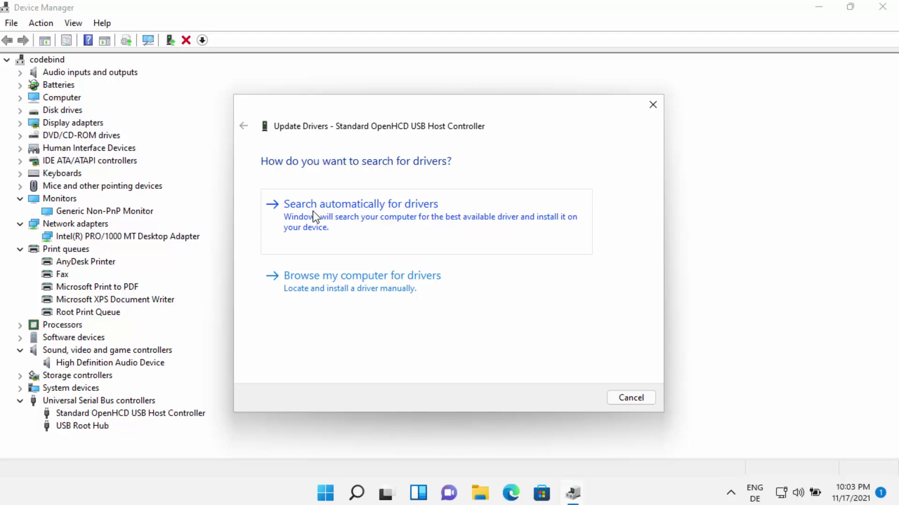
click(381, 216)
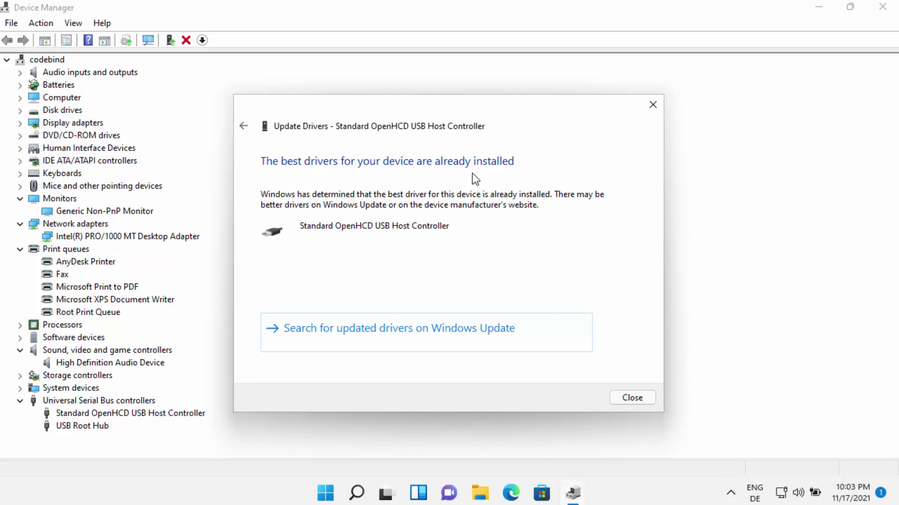
key(Escape)
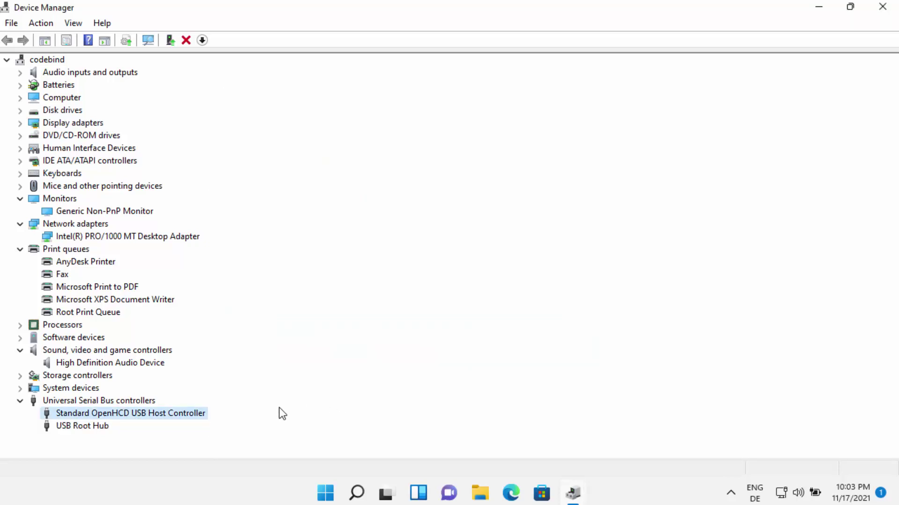
Update the controller's driver by browsing to Documents, then choose to pick from the available driver list
right_click(186, 414)
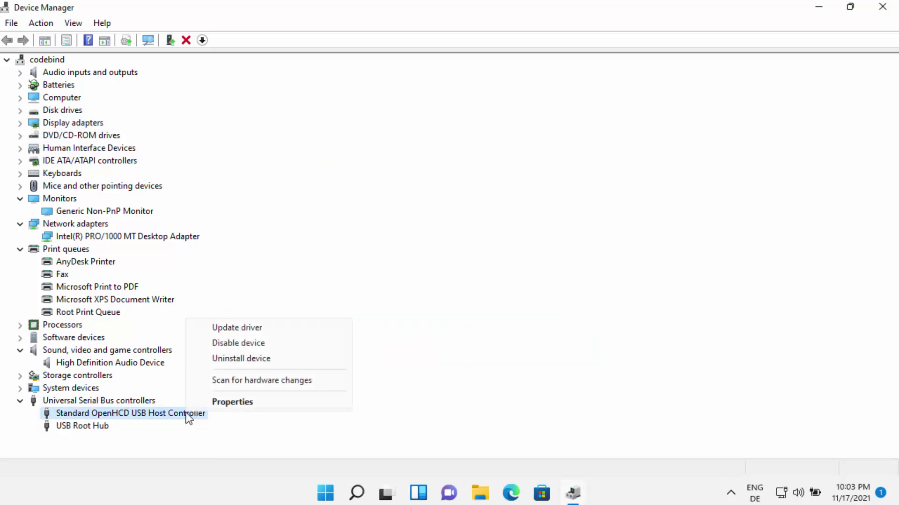
click(235, 328)
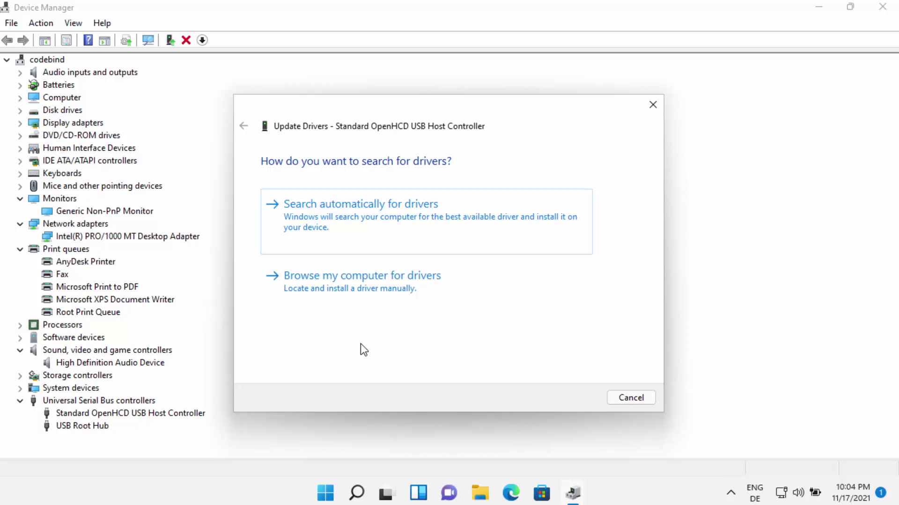
click(326, 283)
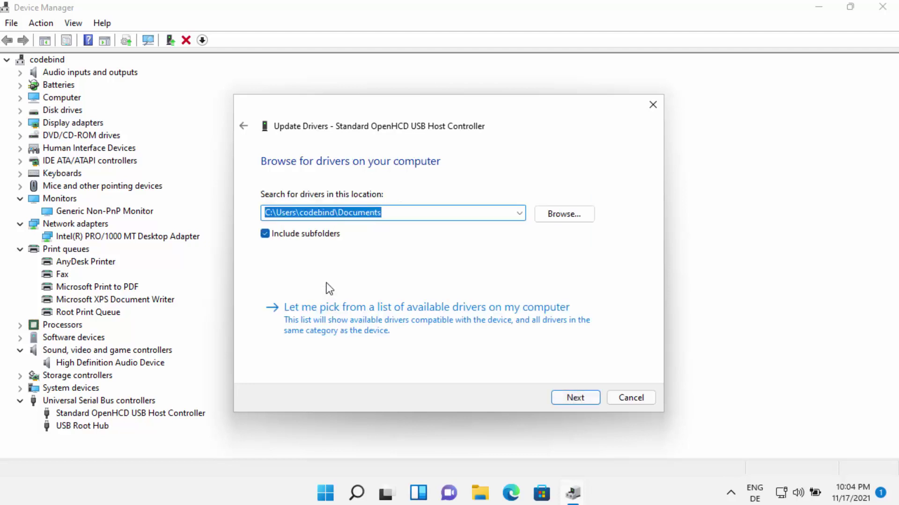
click(548, 215)
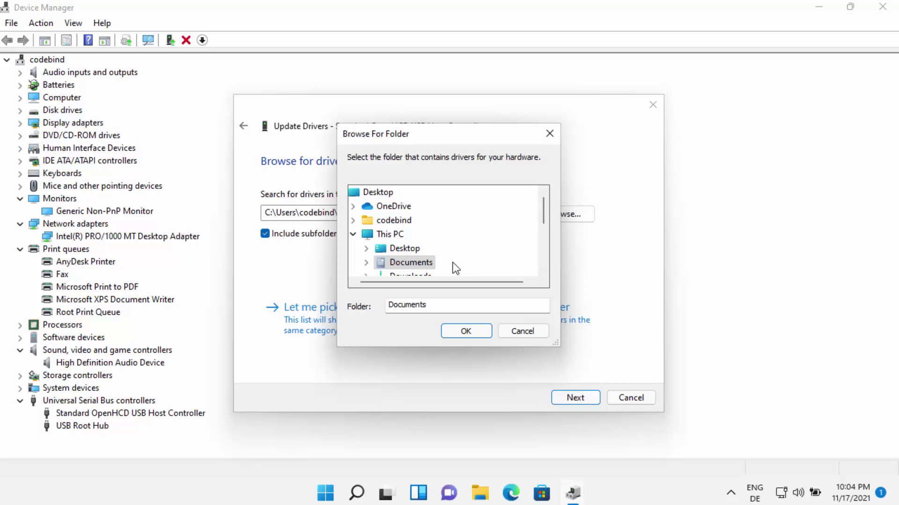
click(413, 265)
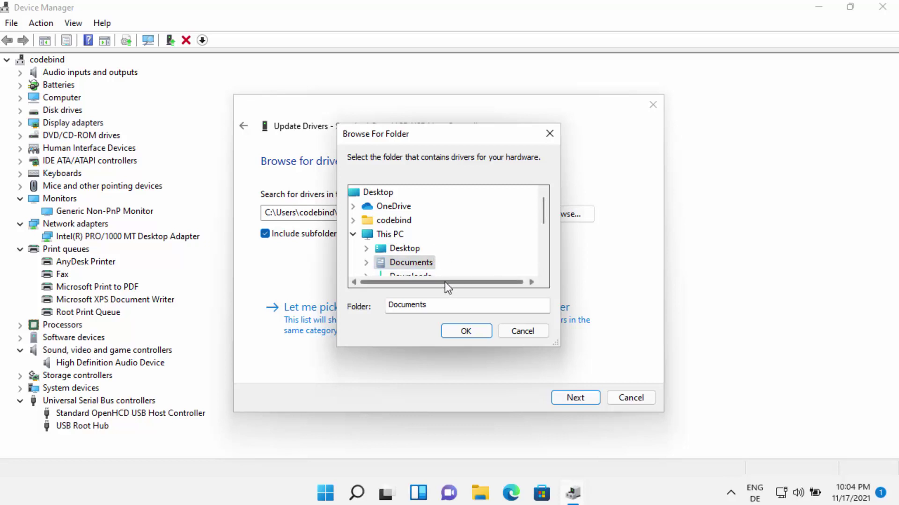
click(515, 331)
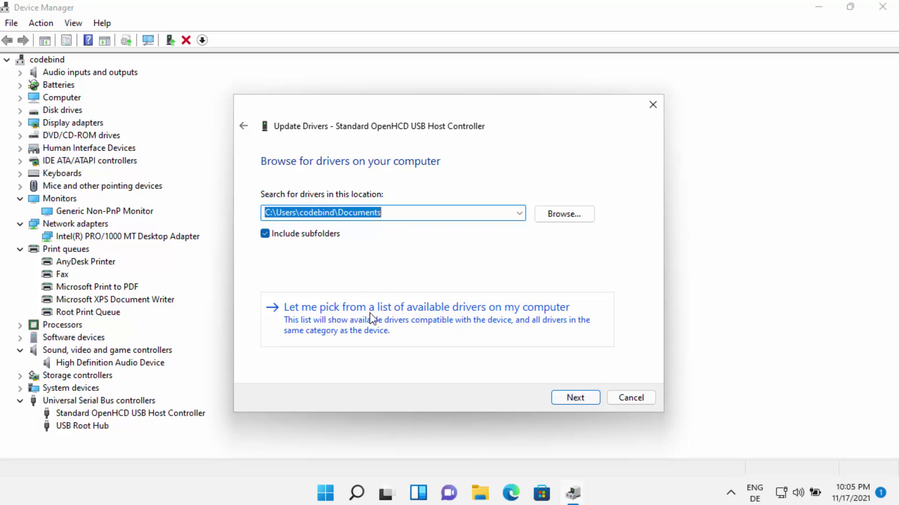
click(397, 315)
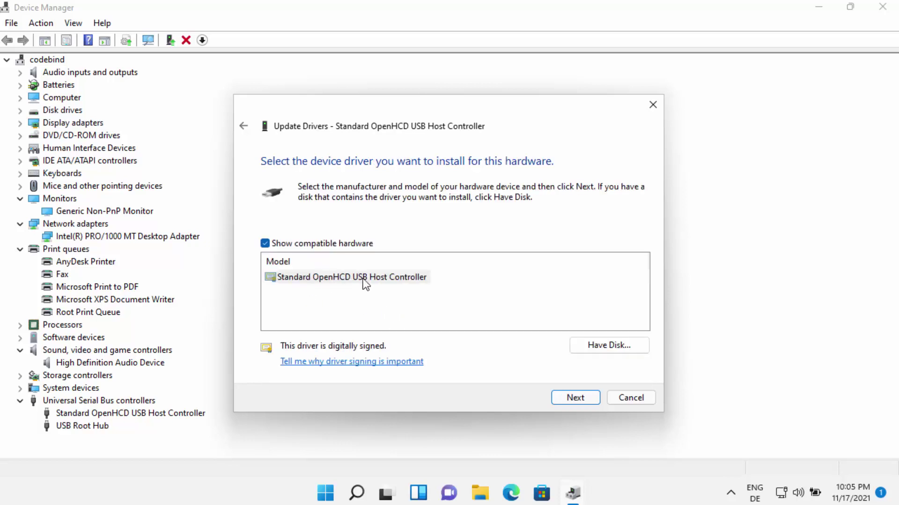
Install the Standard OpenHCD USB Host Controller model and close the success message
click(380, 282)
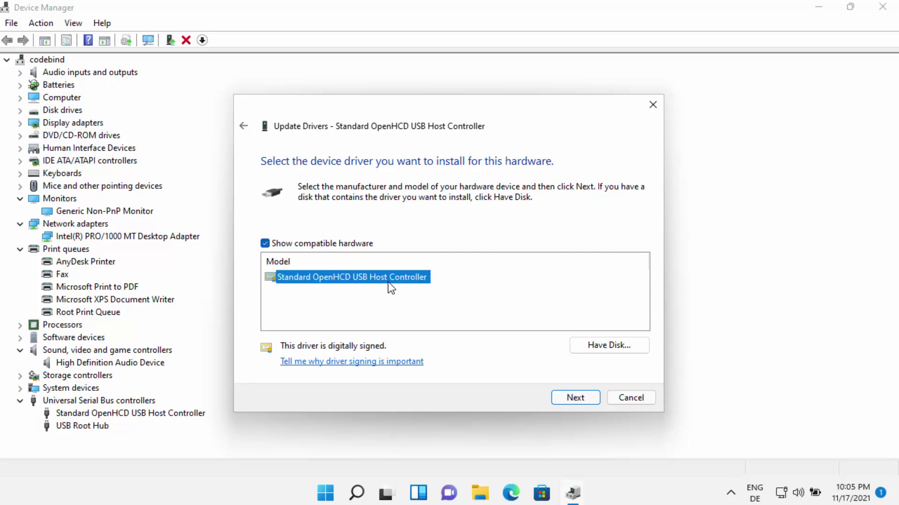
click(557, 401)
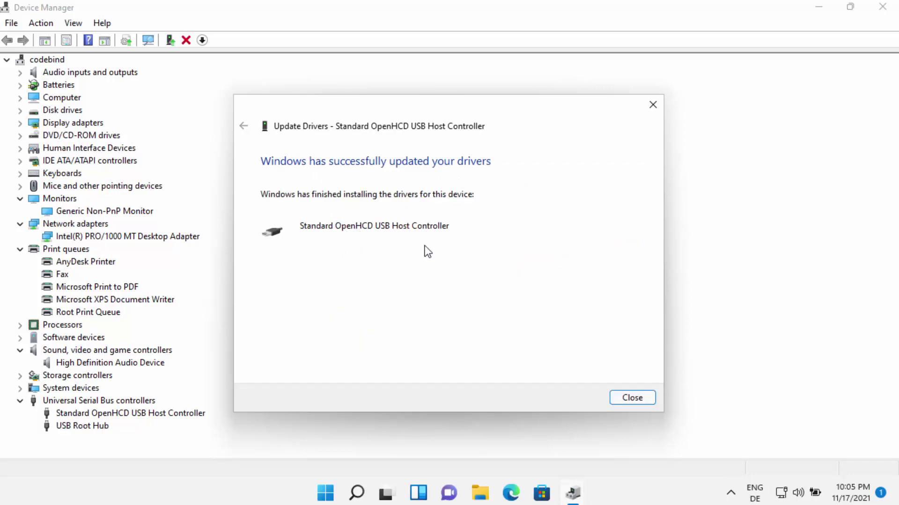
click(627, 402)
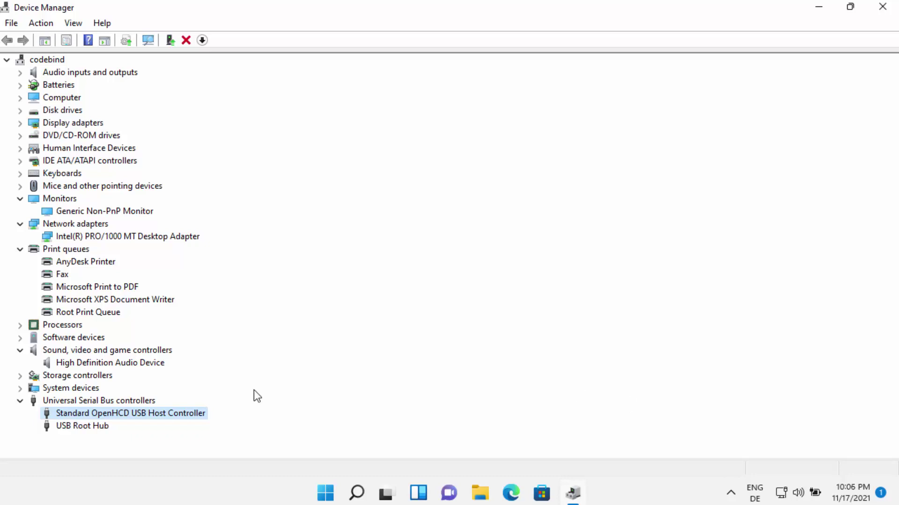
Open the controller's Properties and select the driver date on the Driver tab
right_click(181, 412)
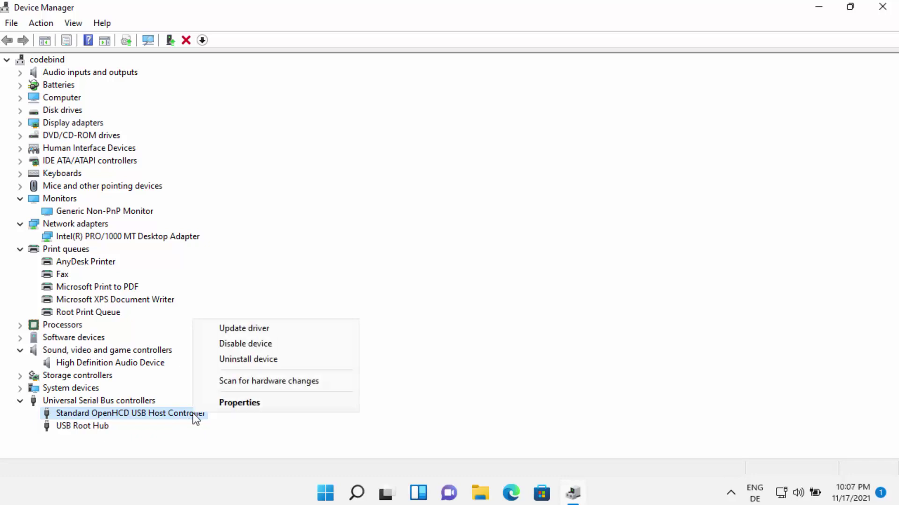
click(252, 403)
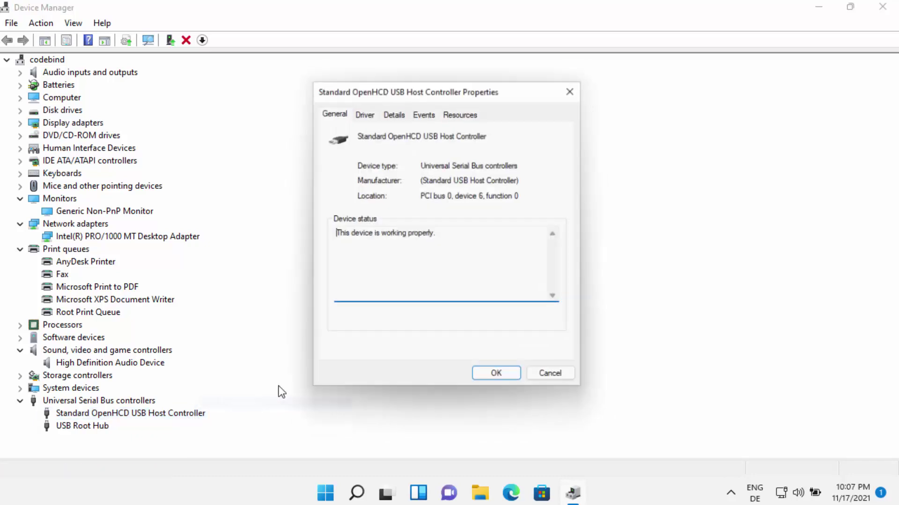
click(363, 110)
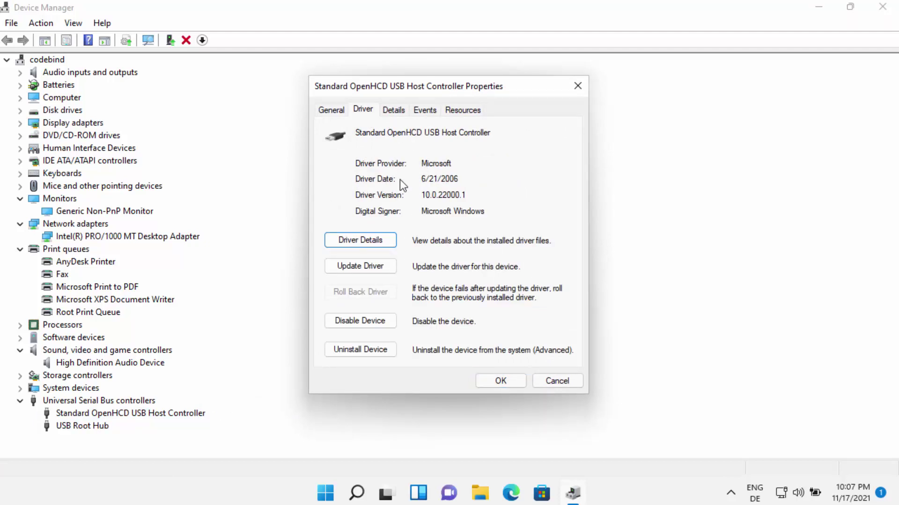
double_click(451, 181)
click(453, 180)
double_click(452, 180)
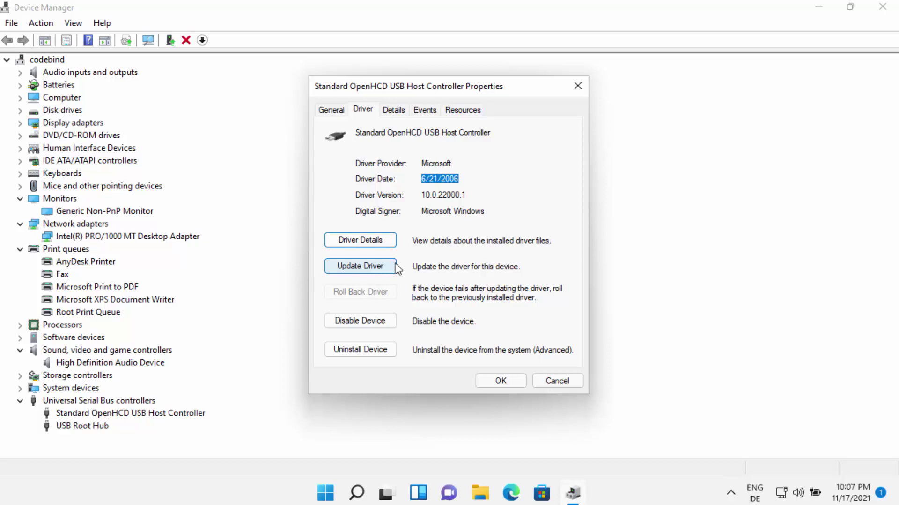
Show the controller's event history on the Events tab
click(397, 113)
key(Left)
click(429, 112)
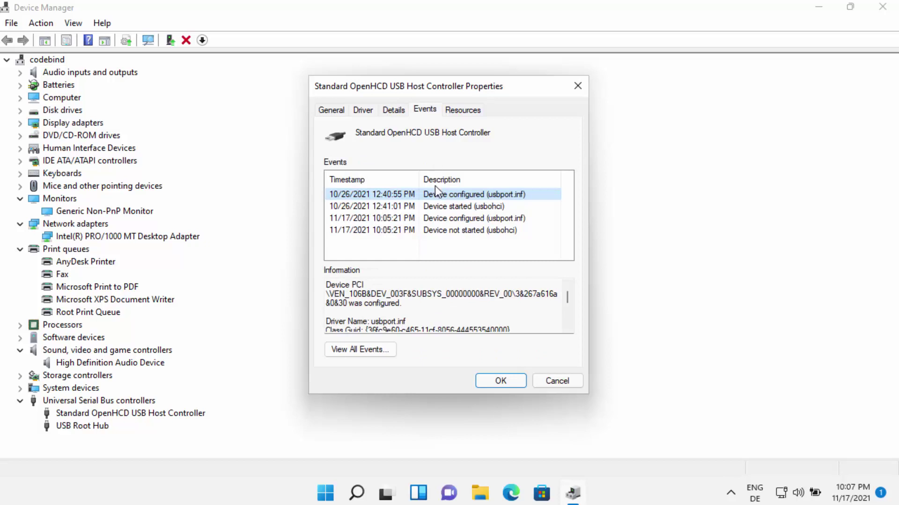